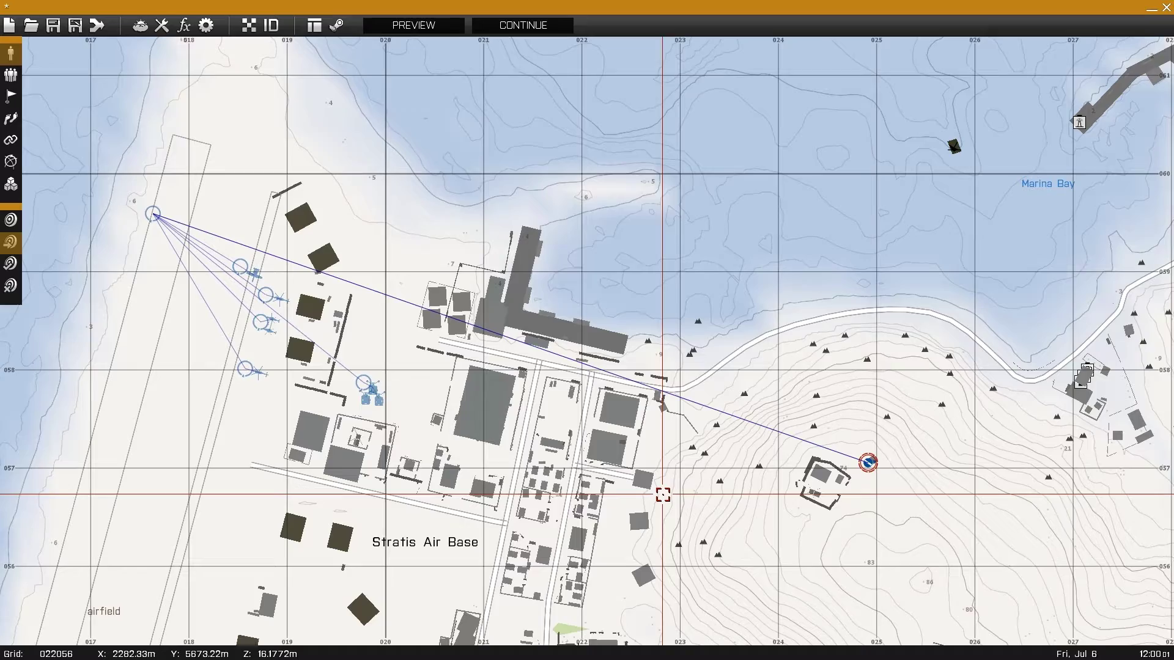
Step: Examine the Squad Leader near the hilltop compound and trace its synchronisation line to the Support Requester beside the runway
scroll(629, 390, up, 3)
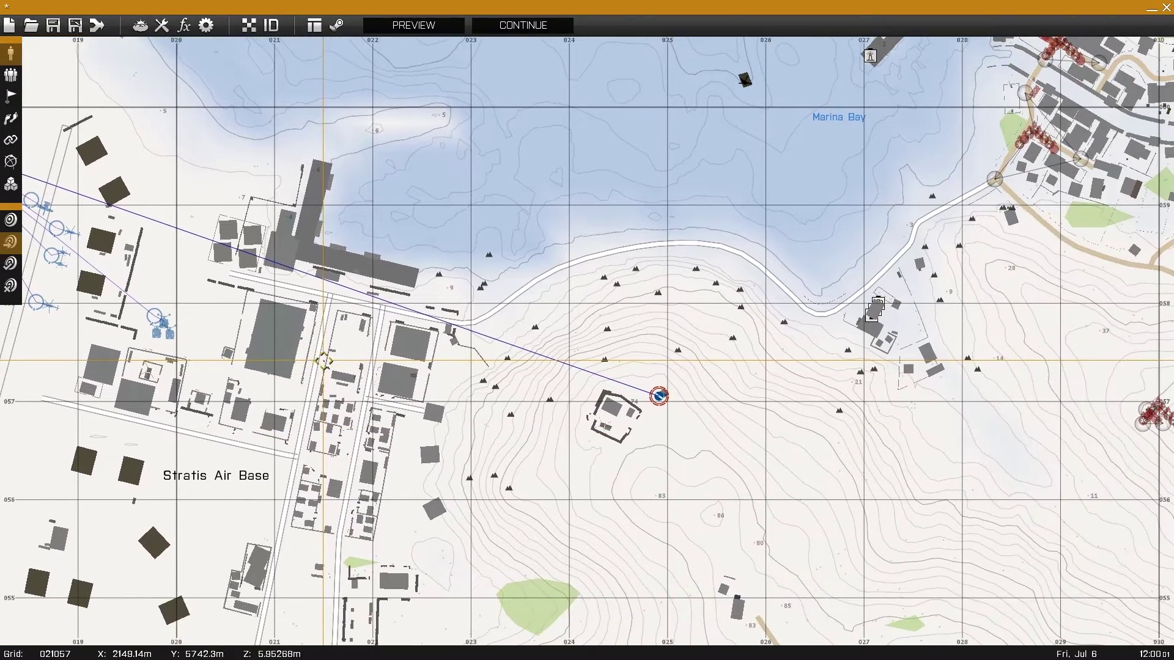
scroll(630, 390, up, 4)
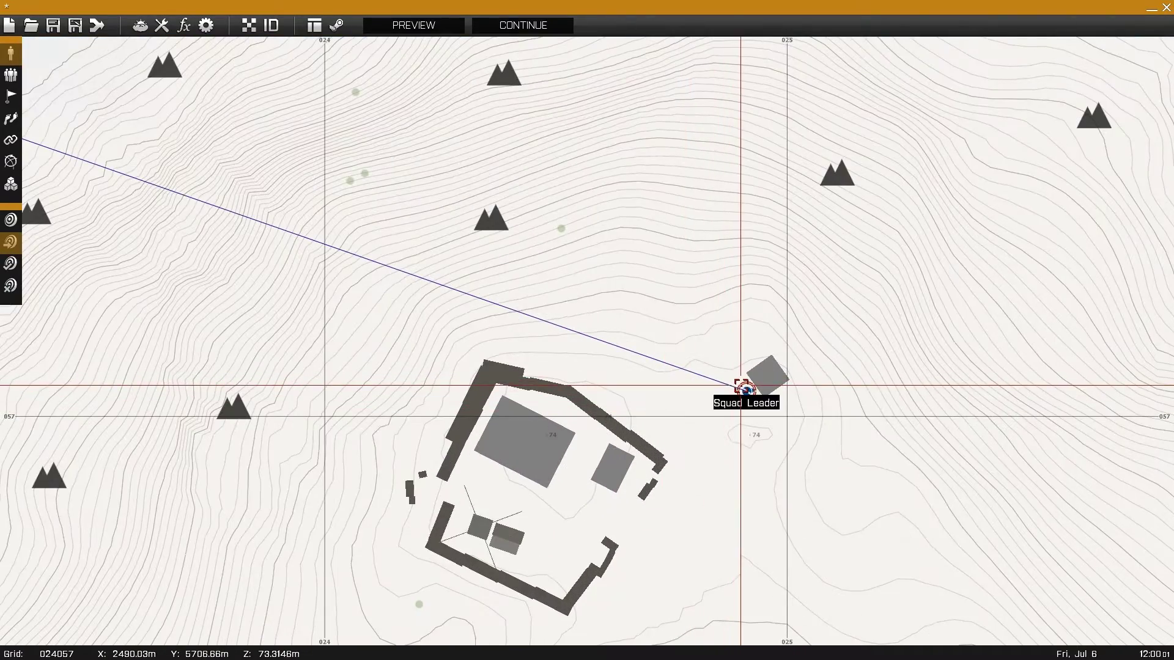
right_drag(242, 202, 1119, 471)
scroll(1119, 471, down, 3)
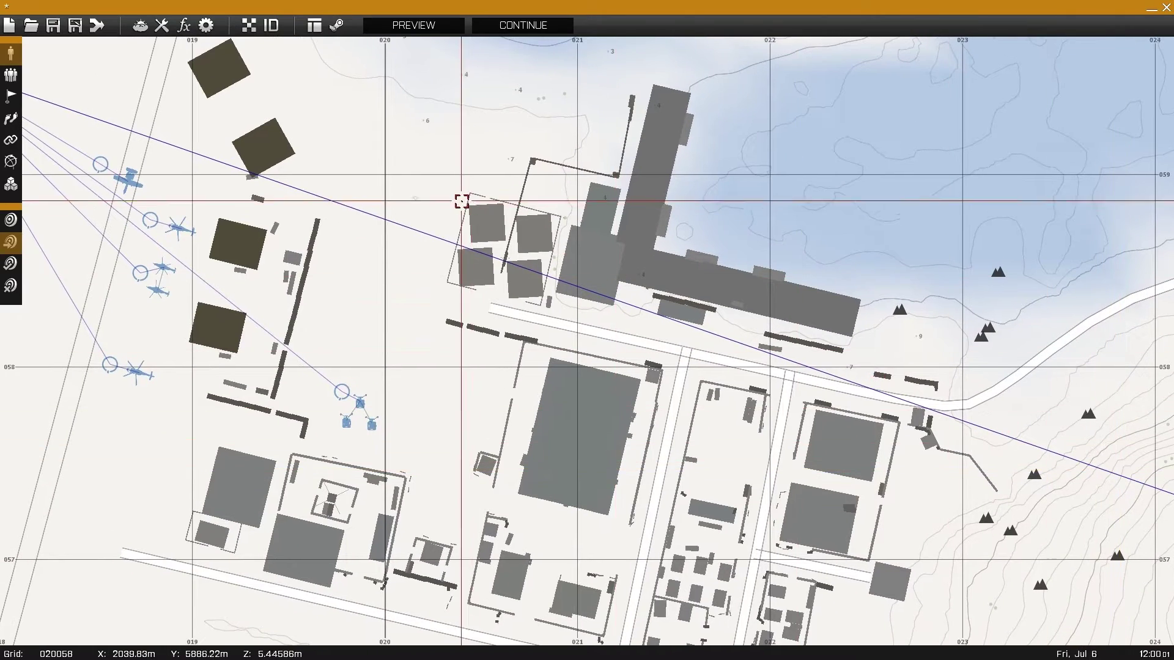
right_drag(461, 202, 843, 415)
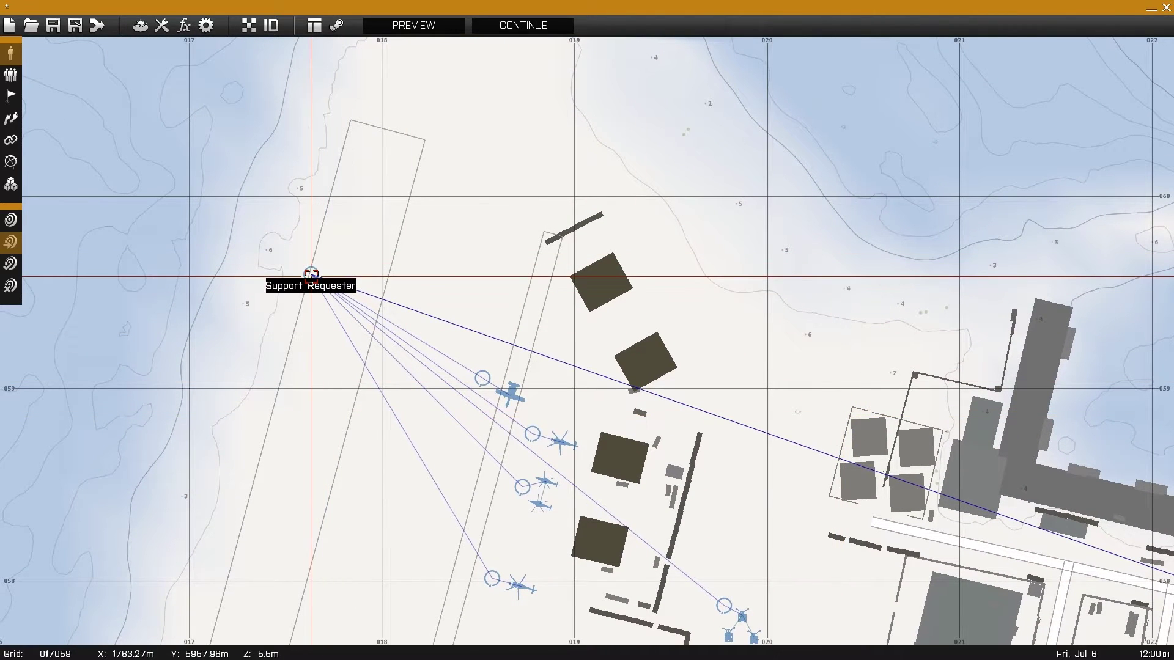
Step: Review the Support Requester settings of a new Supports module and of the placed one, discarding both without changes
click(10, 183)
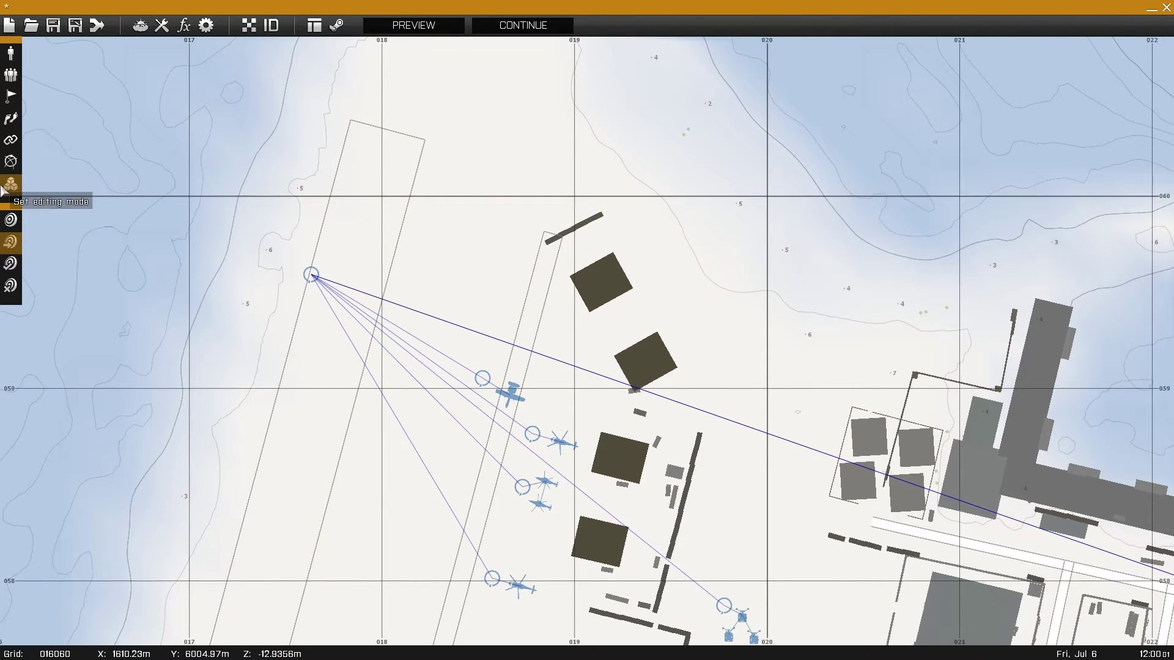
double_click(229, 176)
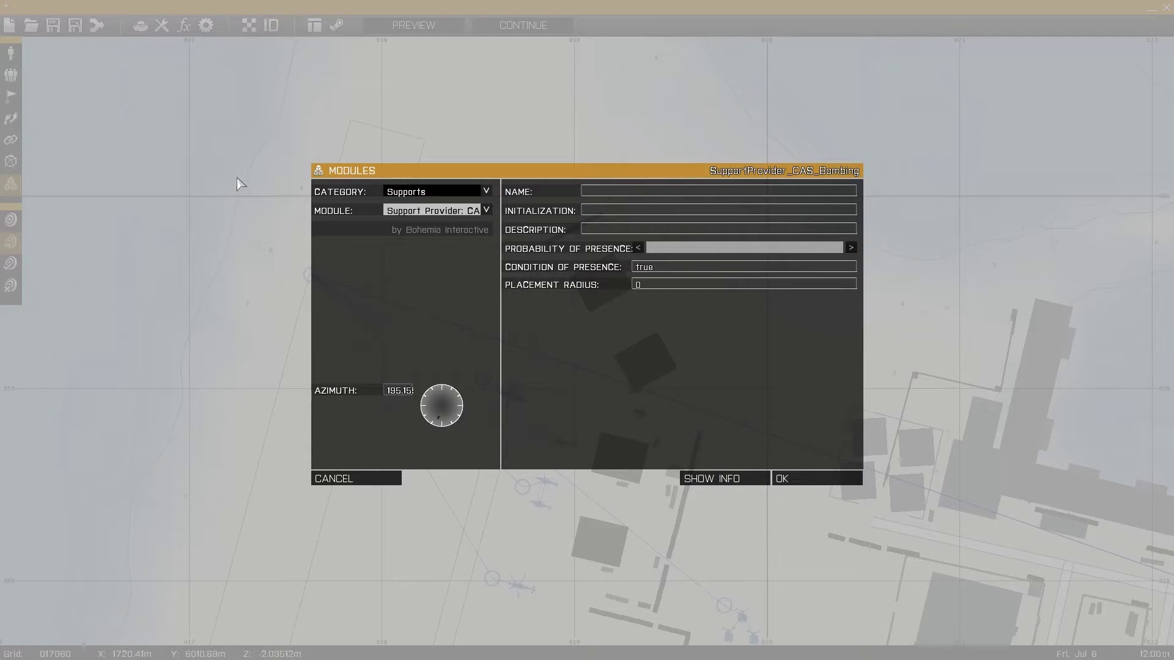
click(408, 195)
click(432, 296)
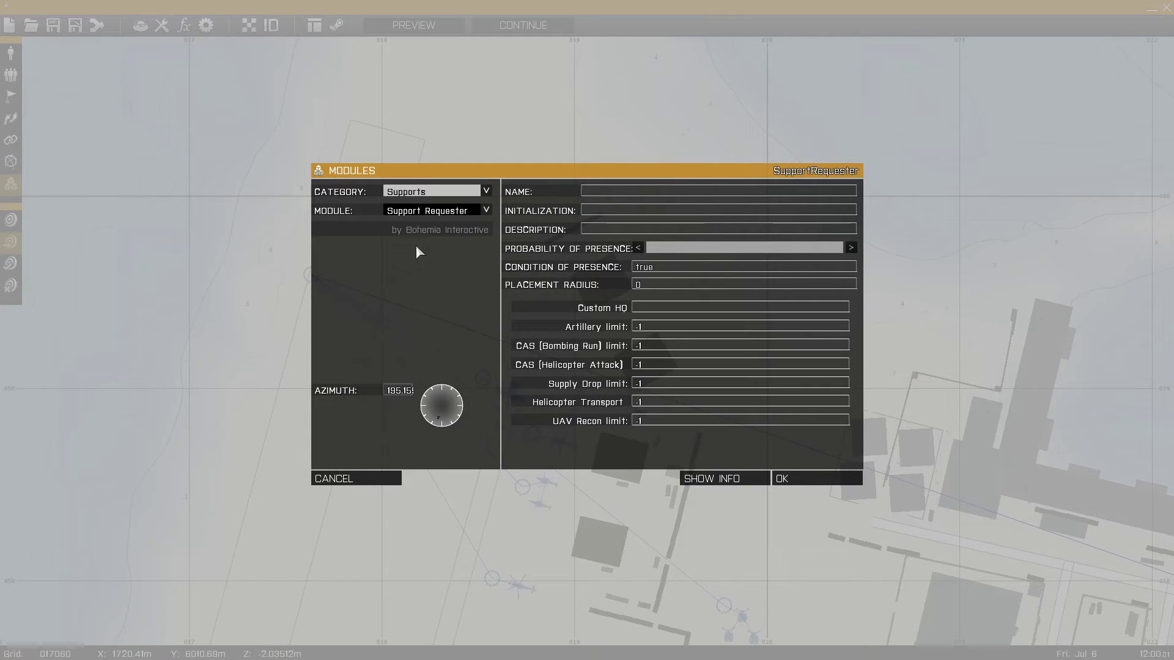
click(404, 213)
click(447, 214)
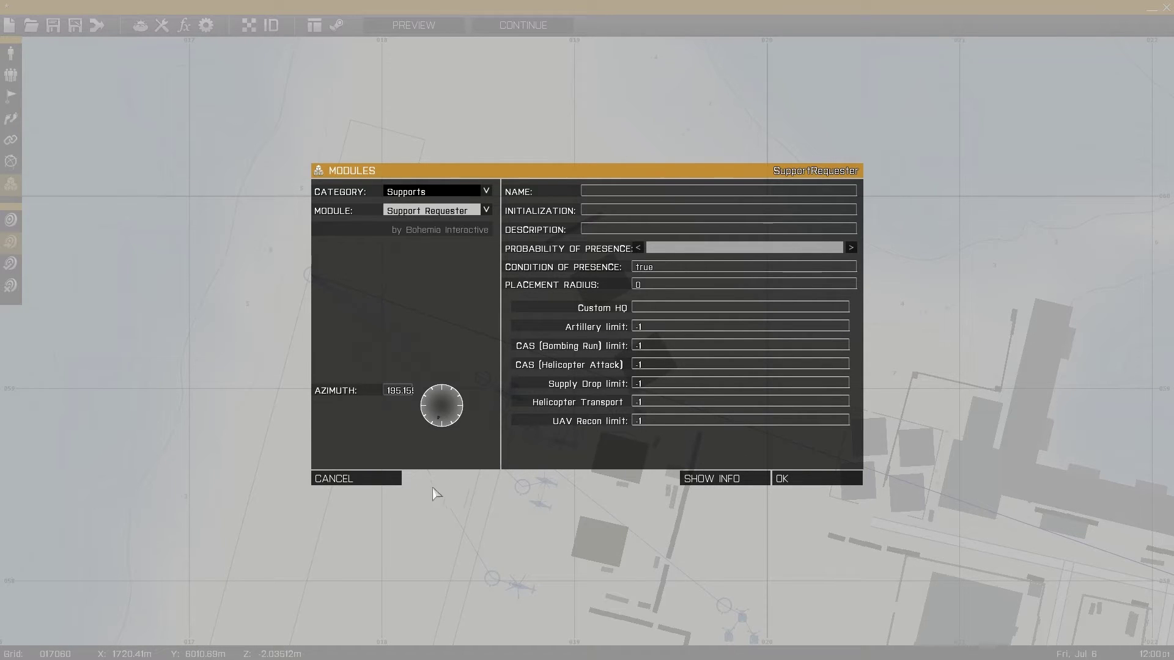
click(343, 481)
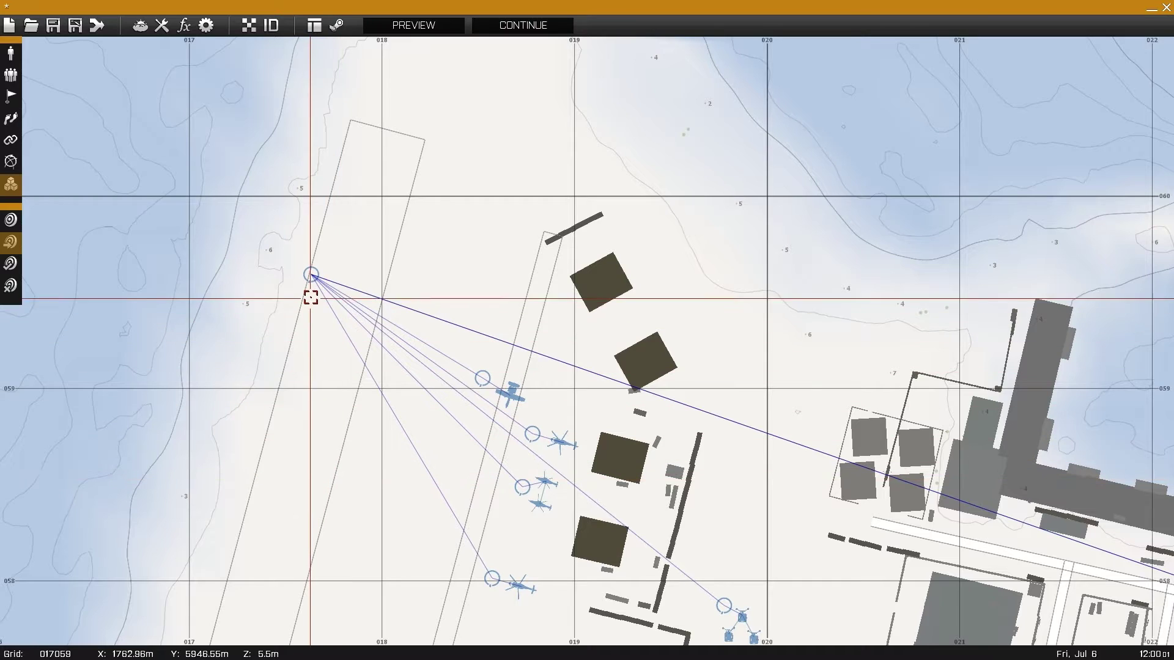
double_click(311, 273)
key(Escape)
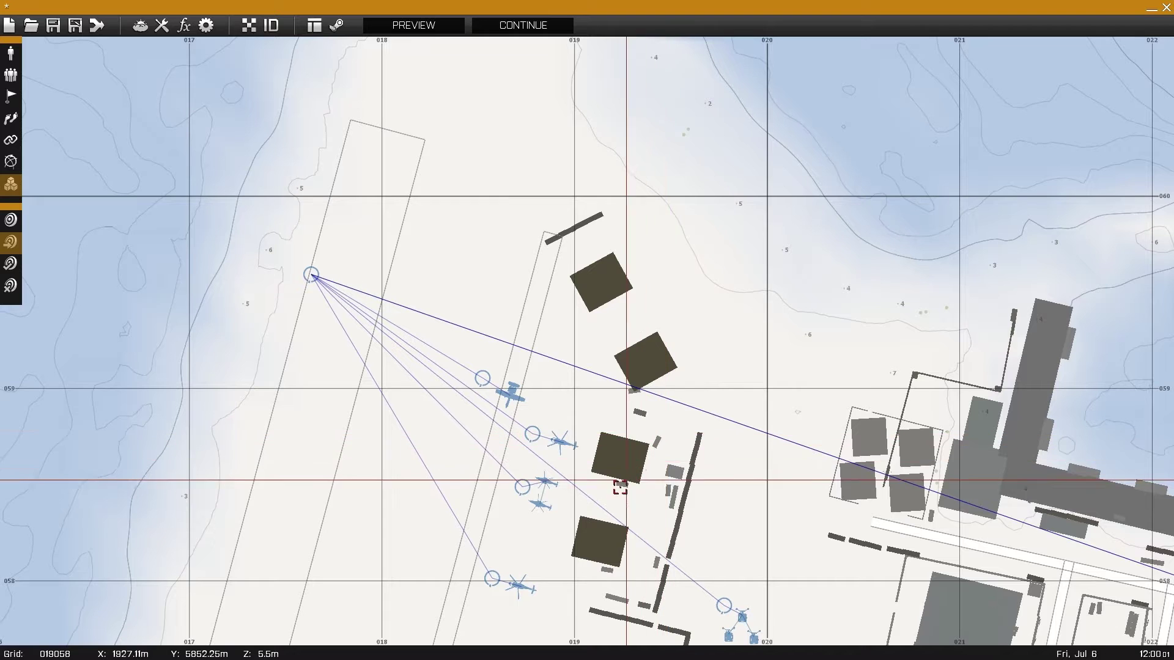
Step: Look through the Support Provider types offered for a new Supports module beside the runway, without placing it
right_drag(472, 423, 471, 355)
right_drag(467, 408, 406, 293)
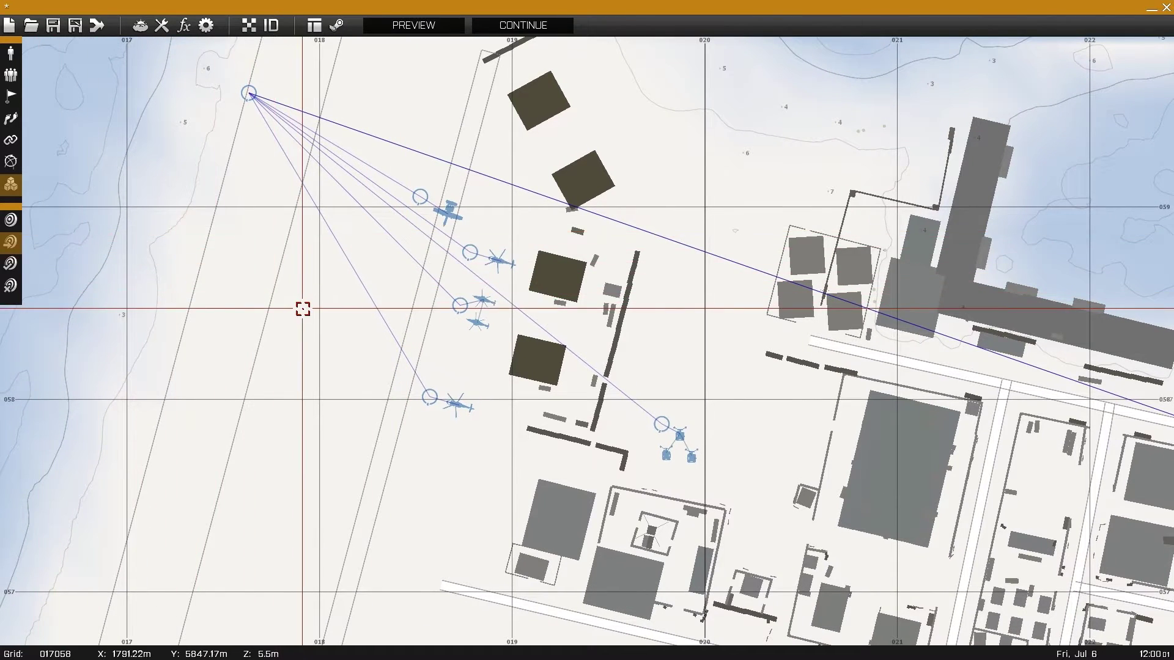
double_click(306, 306)
click(435, 211)
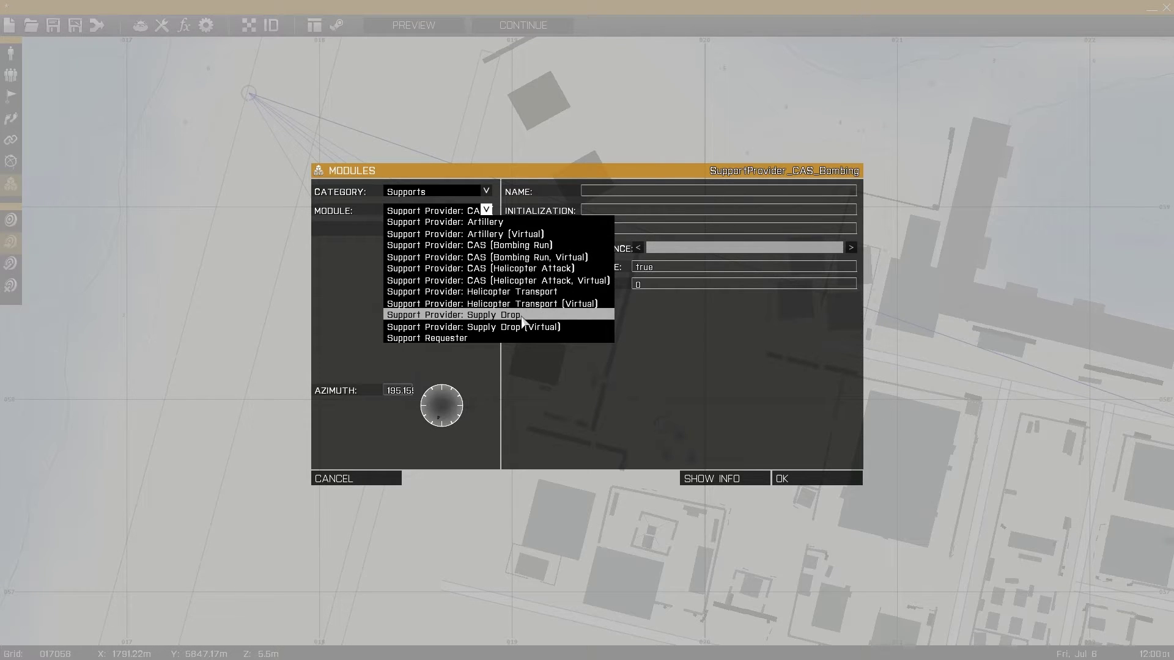
key(Escape)
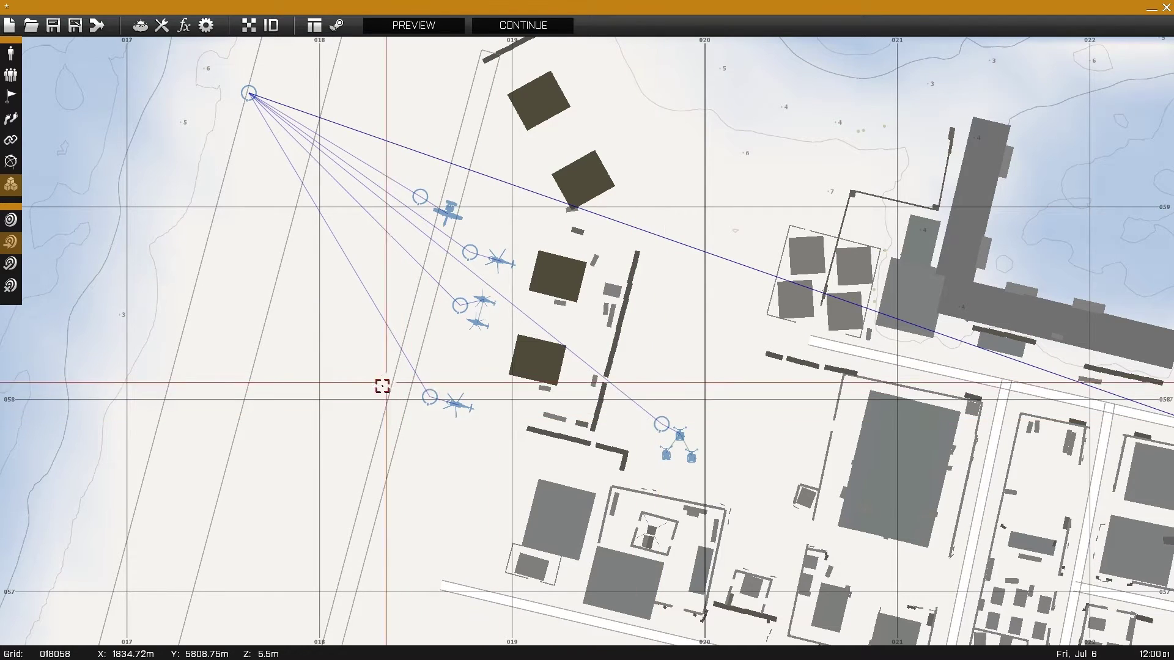
Step: Clear the Supply Drop provider's synchronisation, and synchronise it again with the Support Requester and the UH-80 Ghost Hawk
key(F5)
drag(429, 394, 358, 392)
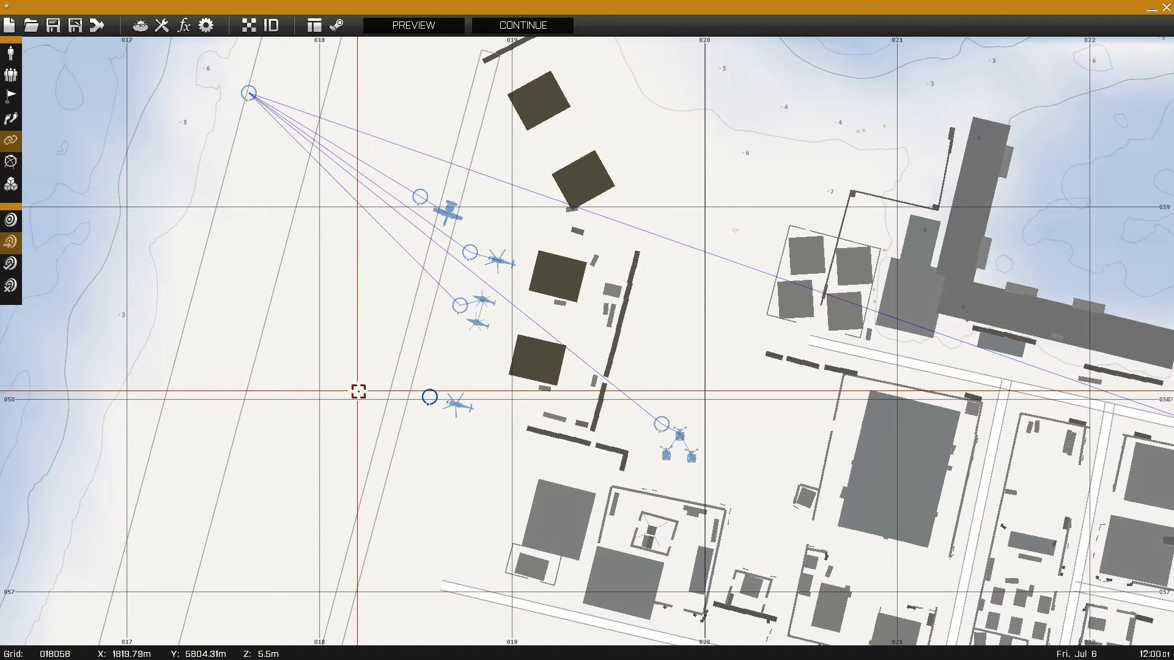
drag(252, 91, 429, 397)
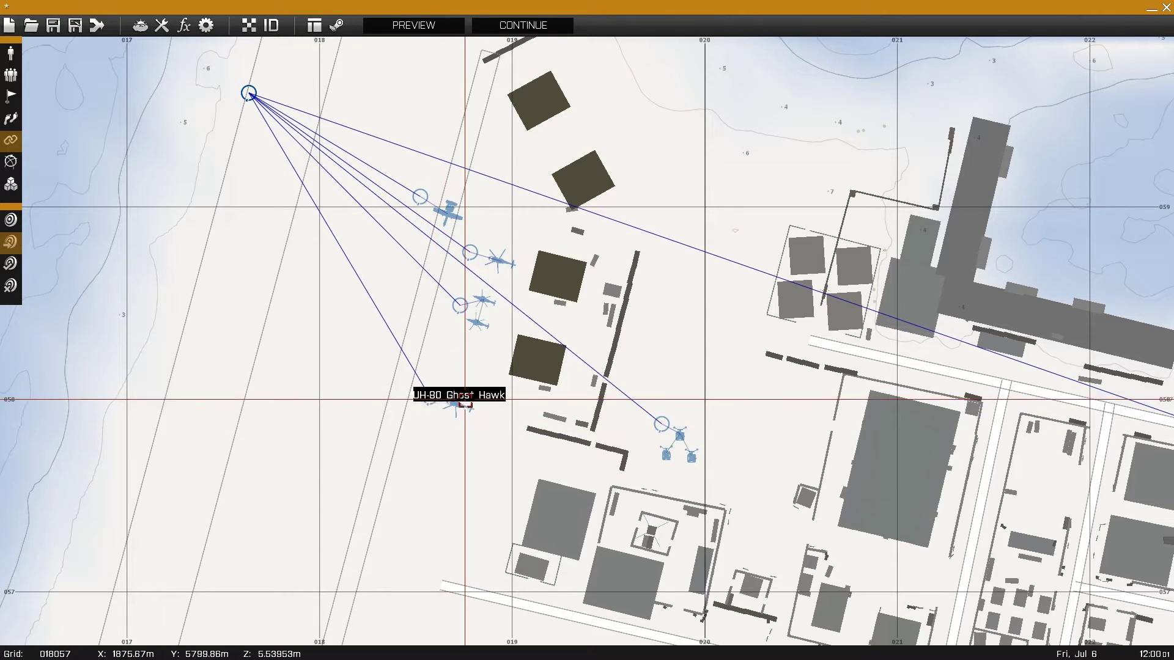
click(423, 396)
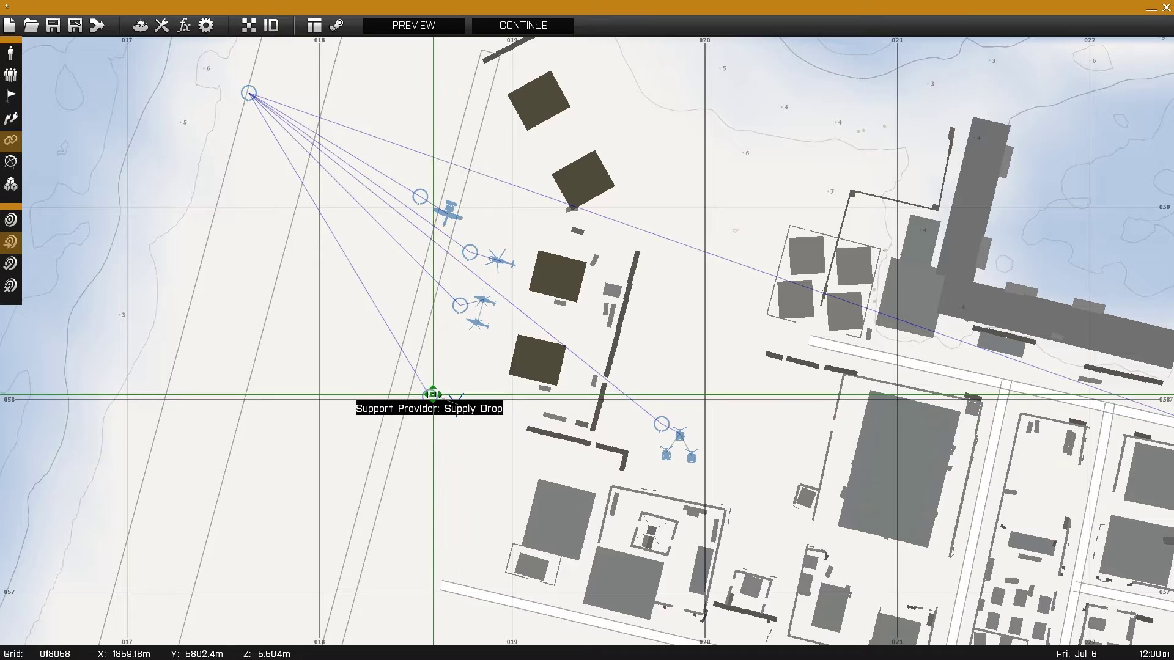
click(431, 395)
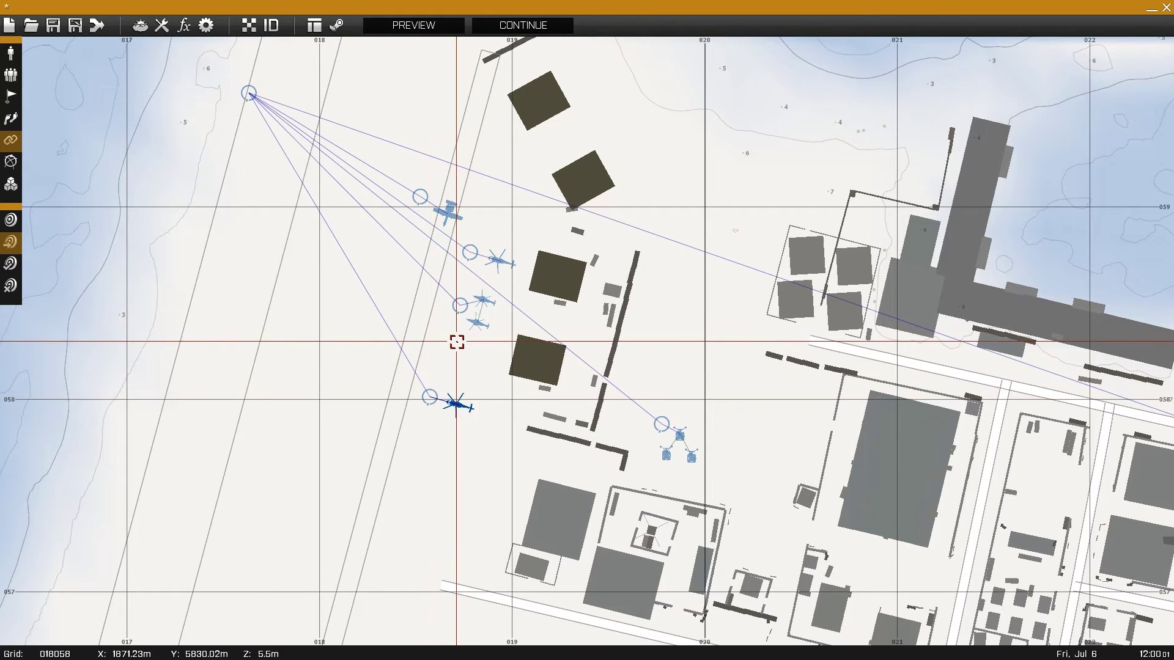
Step: Inspect the AH-99 Blackfoot's unit settings and the module type of its CAS (Helicopter Attack) provider, leaving both unchanged
right_drag(456, 341, 429, 423)
scroll(430, 422, up, 3)
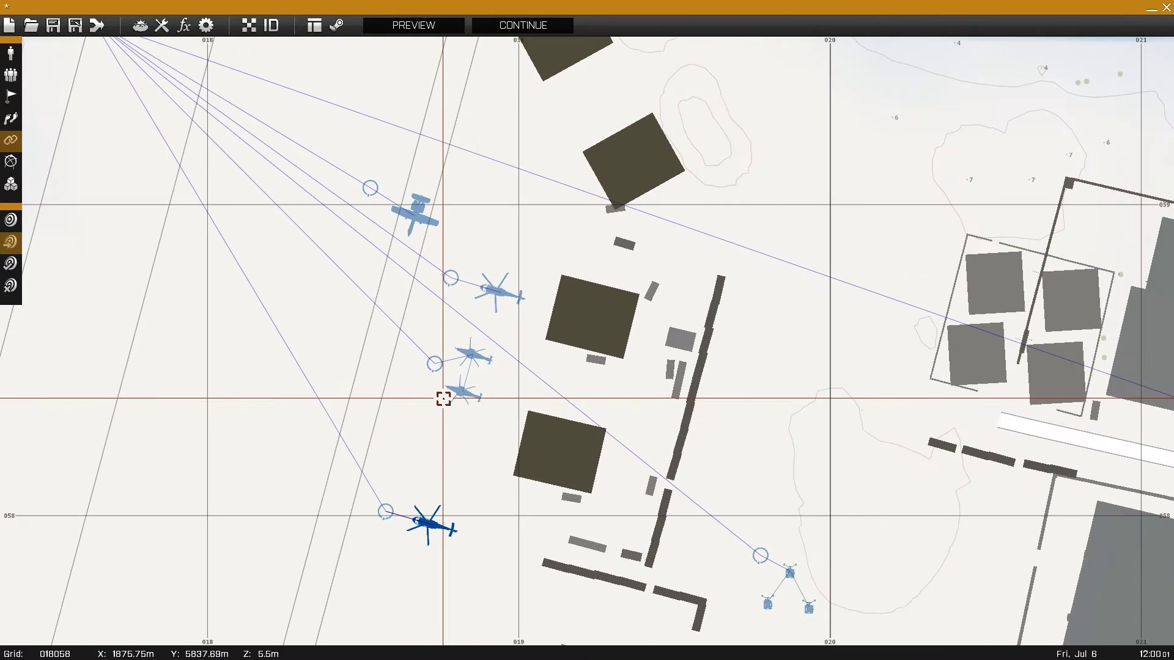
double_click(475, 354)
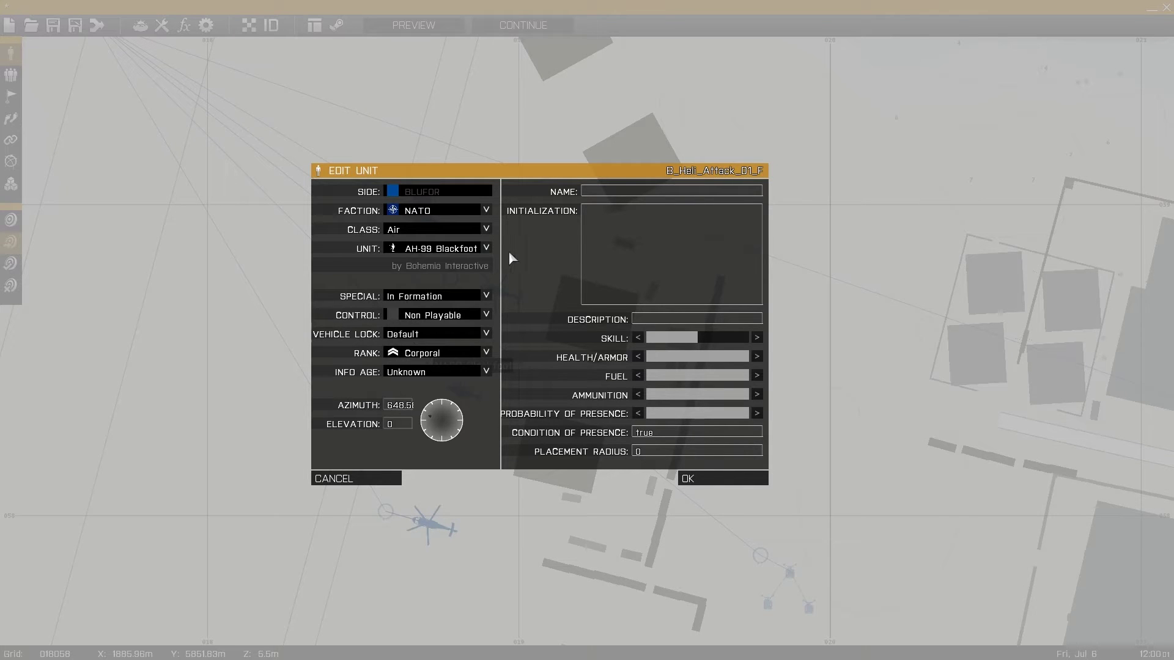
key(Escape)
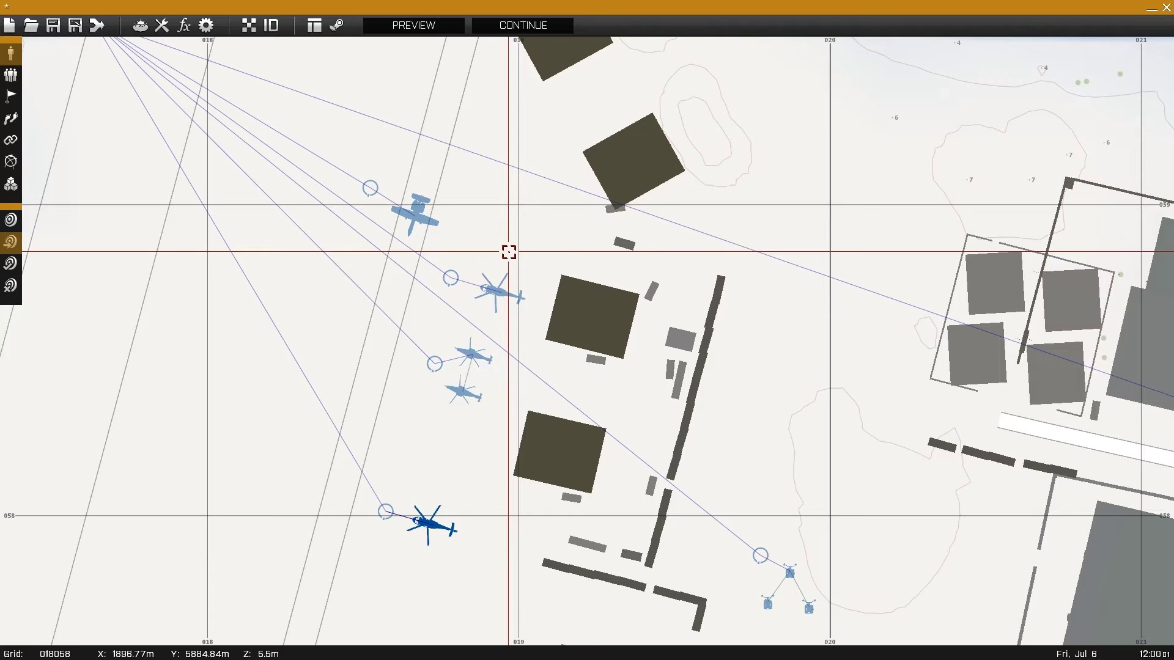
double_click(431, 360)
click(486, 209)
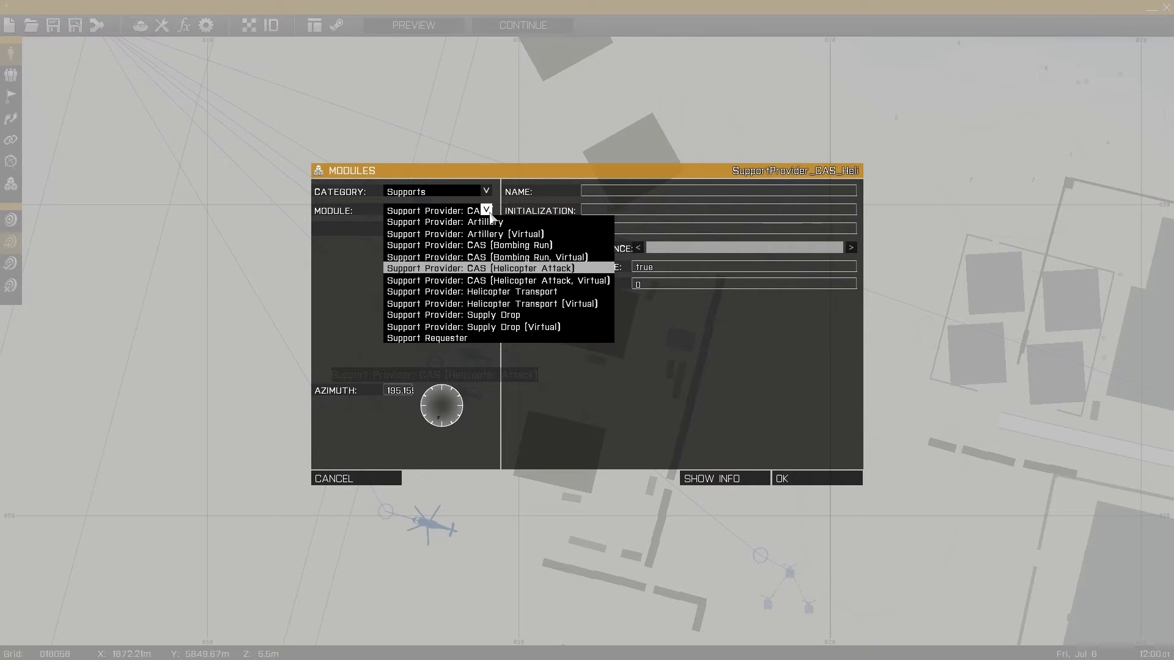
key(Escape)
Step: Examine the links between the support providers, the Support Requester and the player, and the surrounding area as far as Agia Marina
right_drag(430, 243, 434, 342)
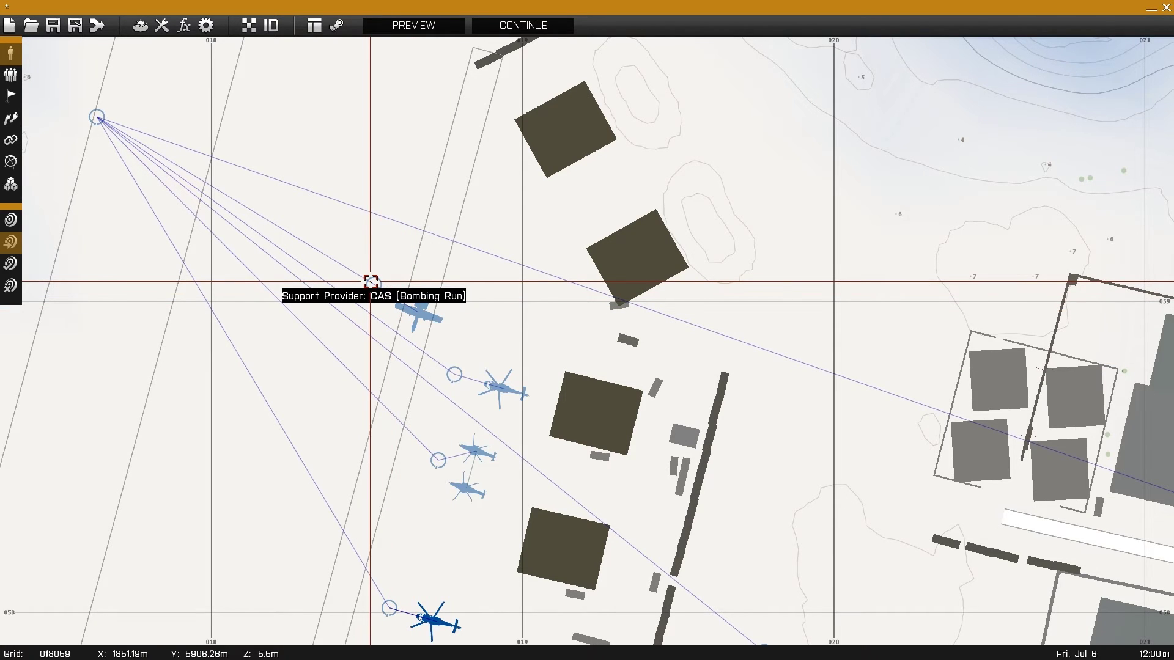
right_drag(361, 265, 542, 270)
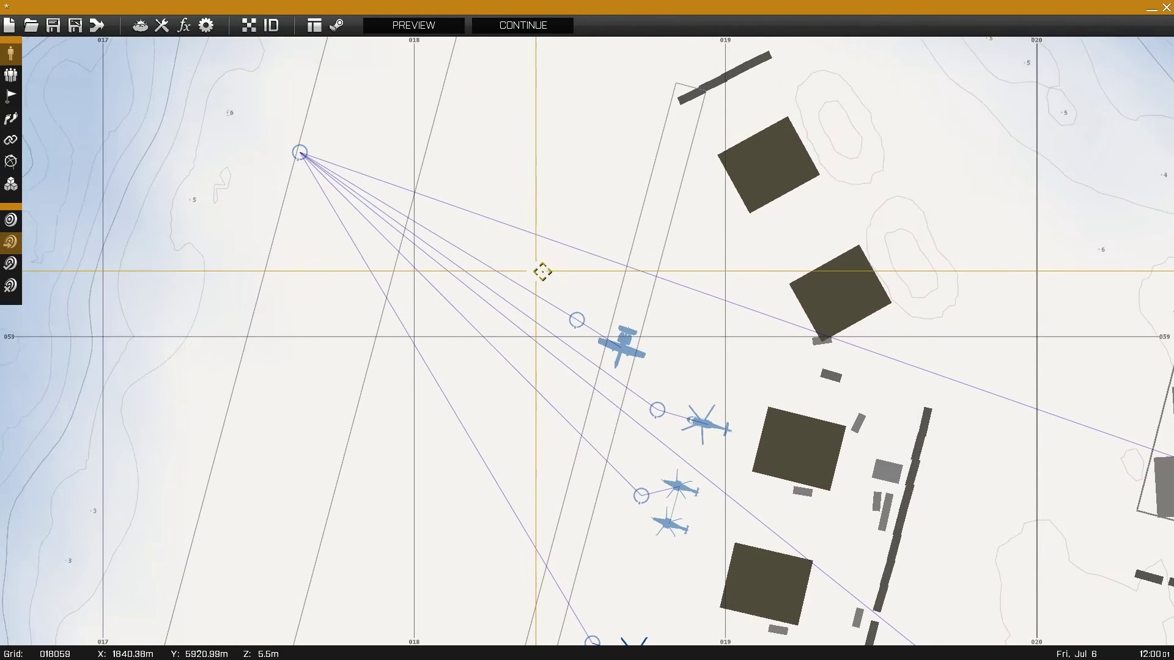
scroll(547, 269, down, 3)
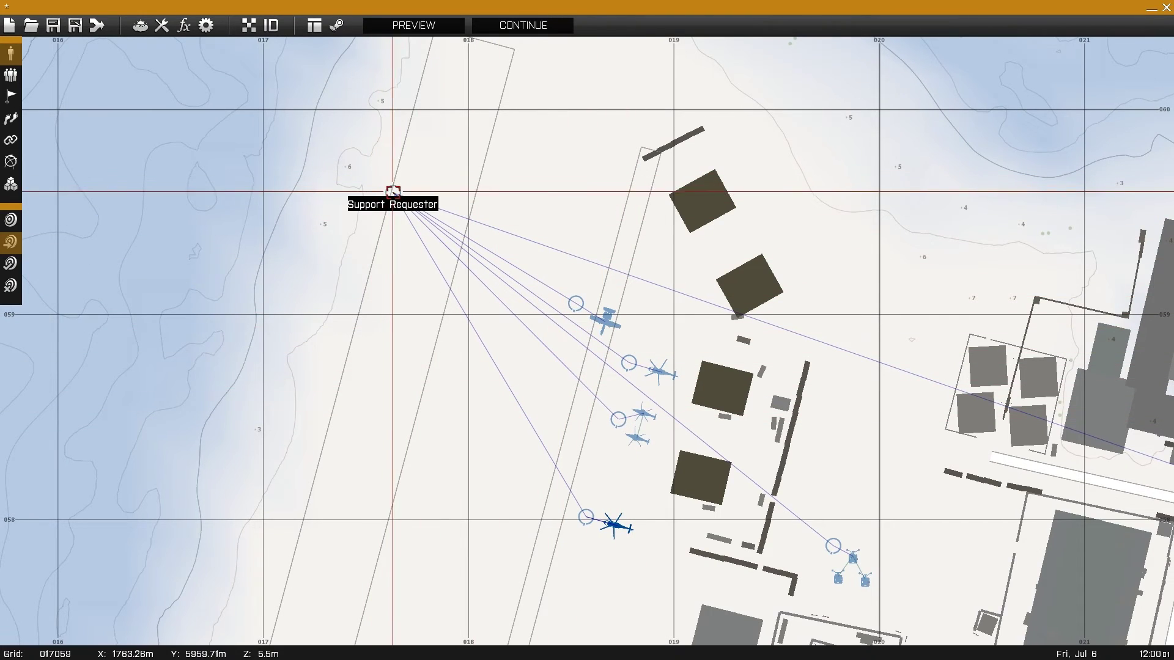
right_drag(792, 378, 506, 330)
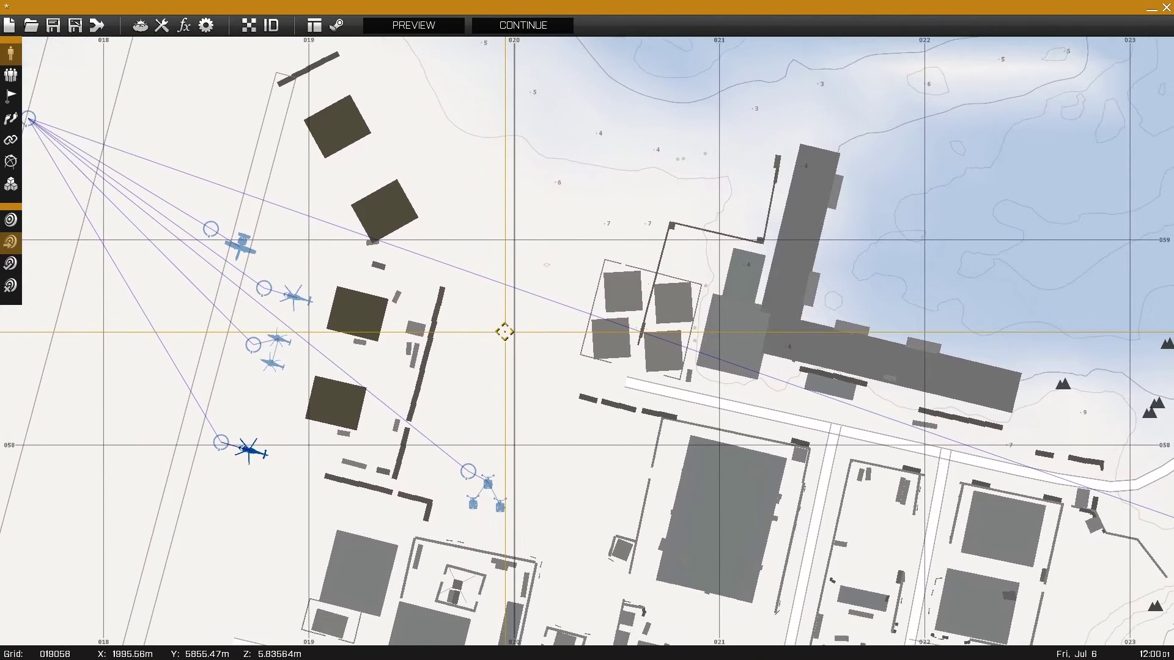
scroll(514, 301, down, 3)
click(512, 403)
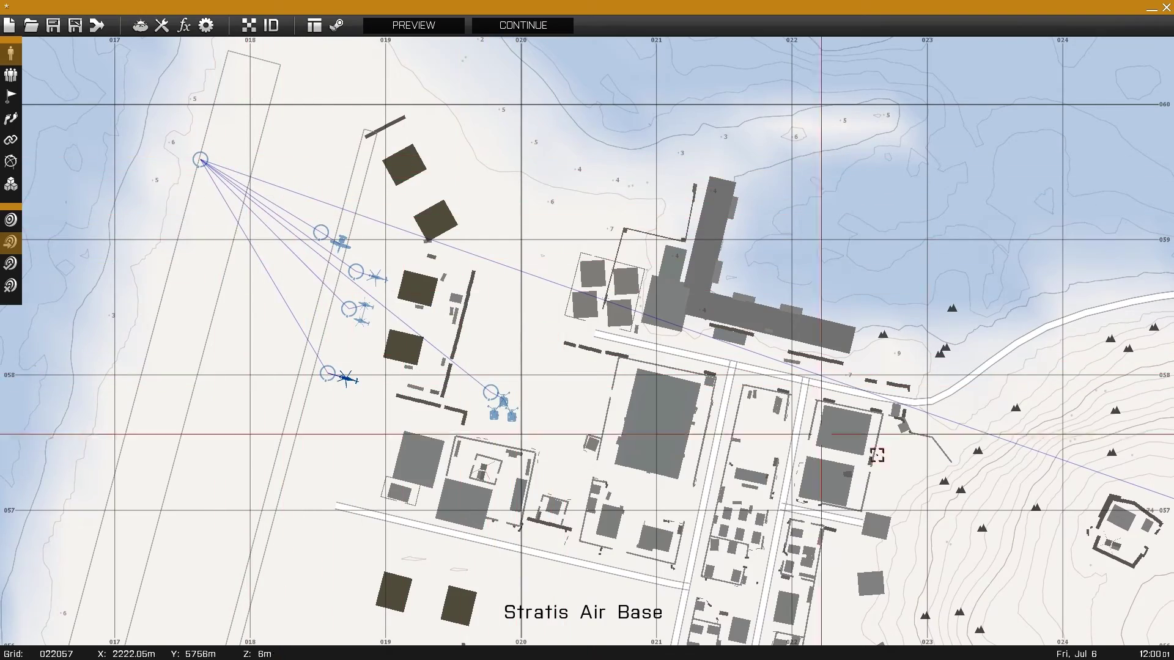
right_drag(1096, 514, 820, 473)
scroll(788, 467, down, 2)
scroll(406, 401, down, 2)
right_drag(1033, 463, 581, 373)
scroll(348, 252, down, 2)
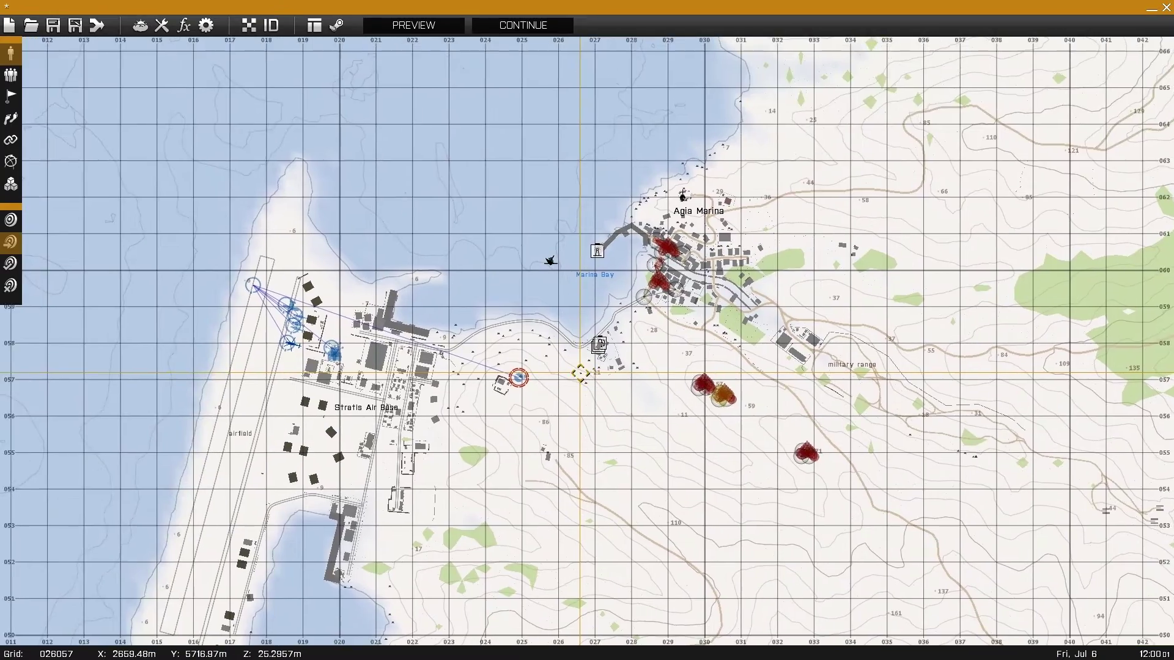
scroll(581, 372, up, 1)
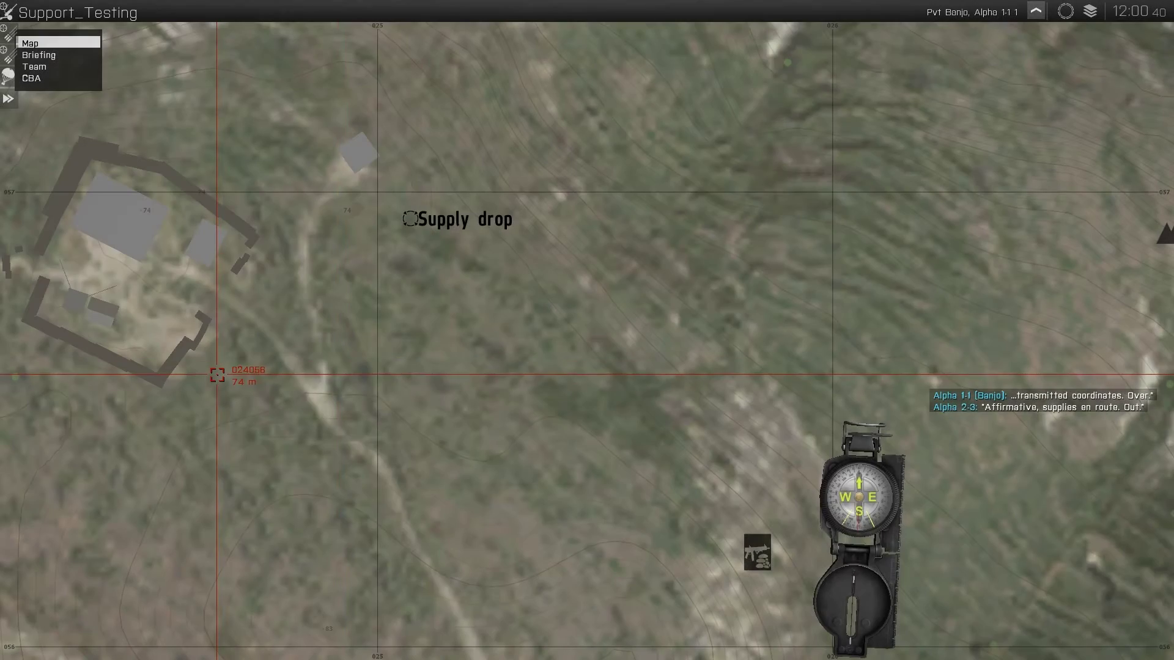
Step: In the running mission, request helicopter transport from the UH-80 Ghost Hawk to a map point south of the Supply drop marker
key(0)
key(8)
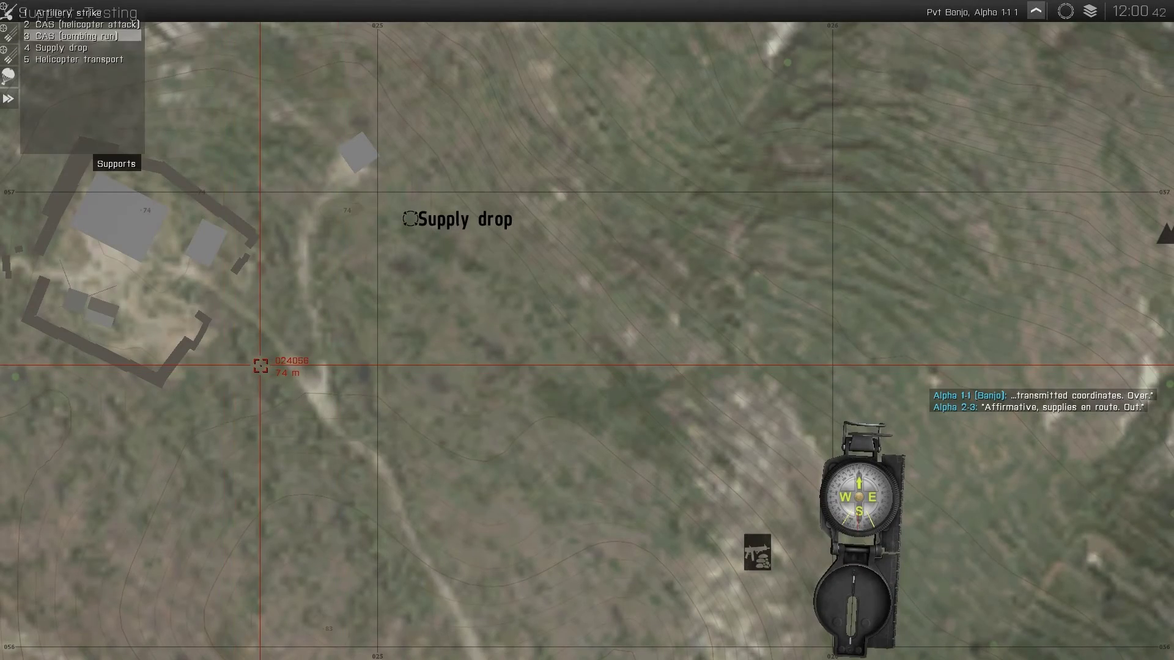
scroll(262, 366, down, 2)
click(479, 411)
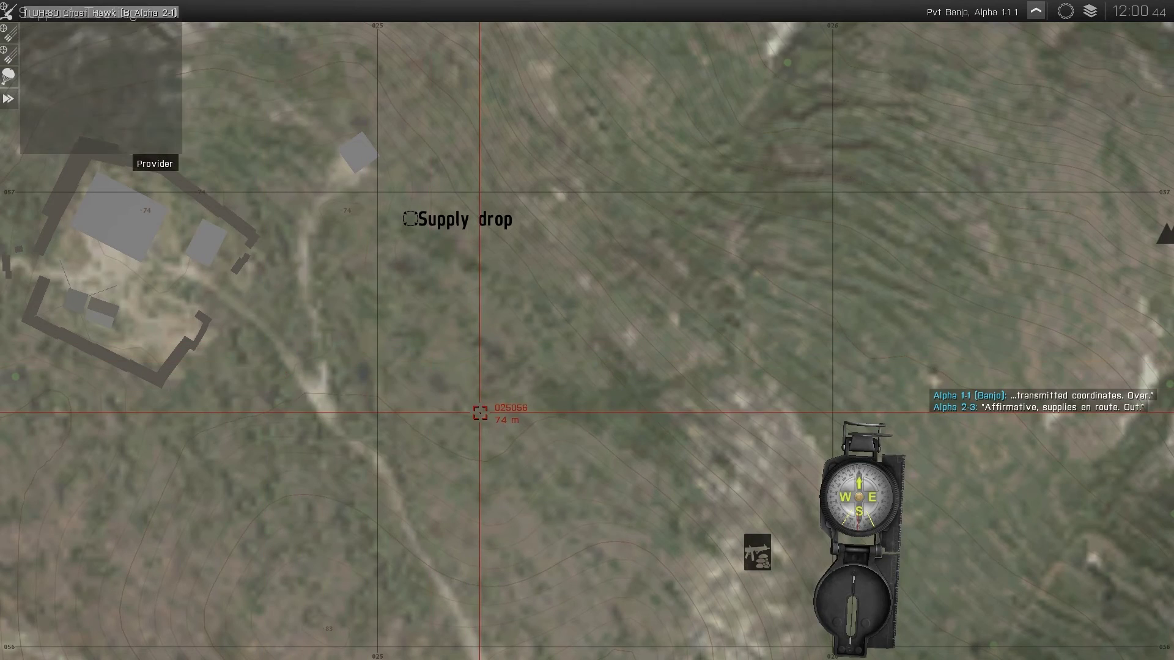
click(479, 411)
scroll(573, 311, down, 3)
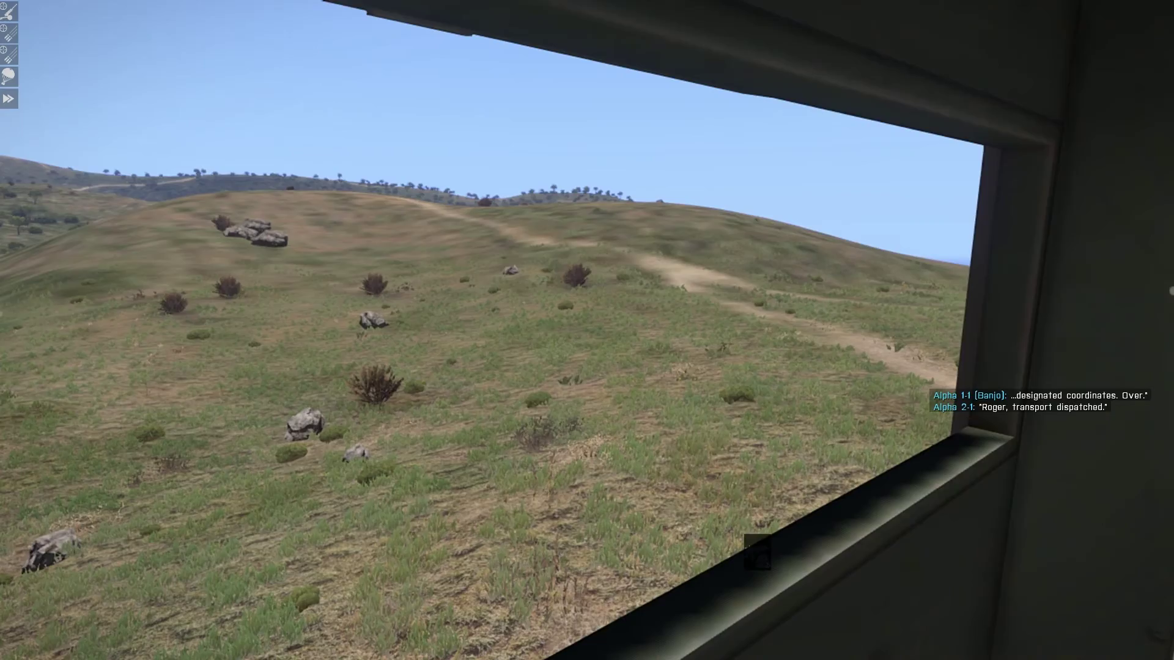
Step: Sight the enemy troops and vehicles on the hillside through binoculars and request a CAS (helicopter attack) at their location
key(s)
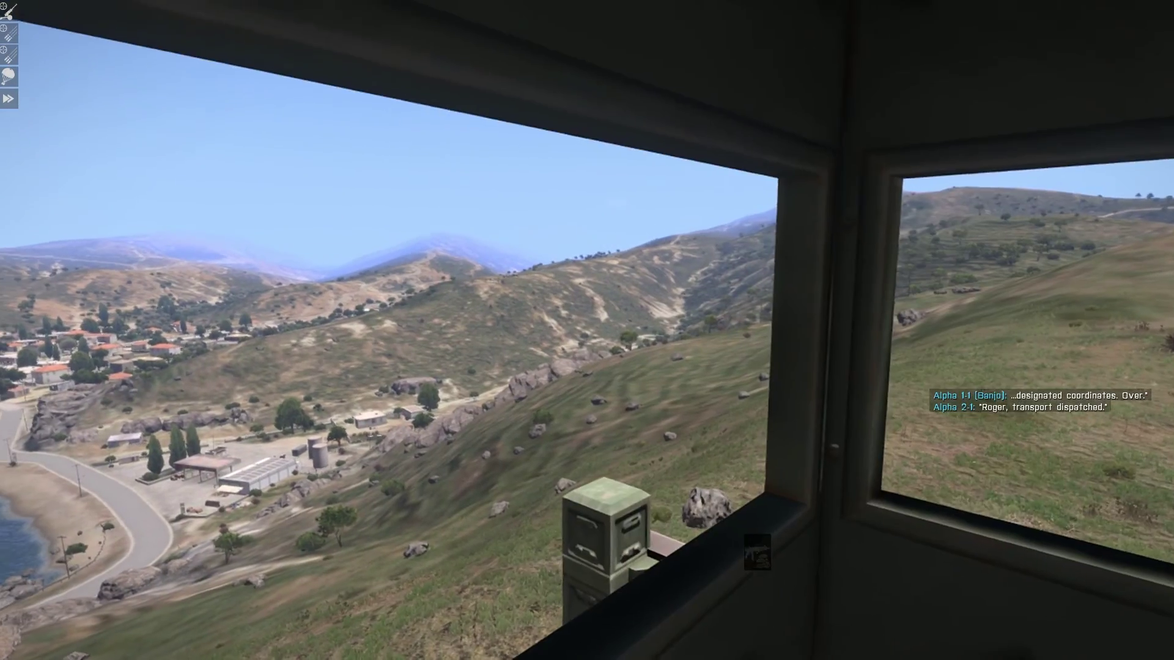
key(b)
key(b)
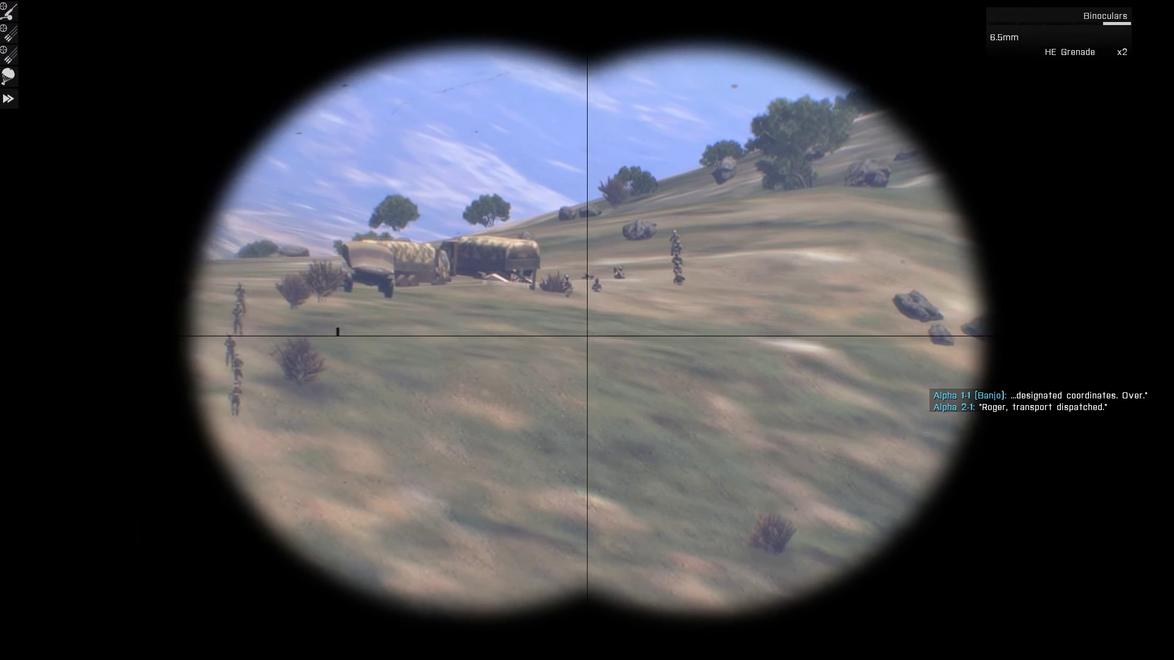
key(0)
key(8)
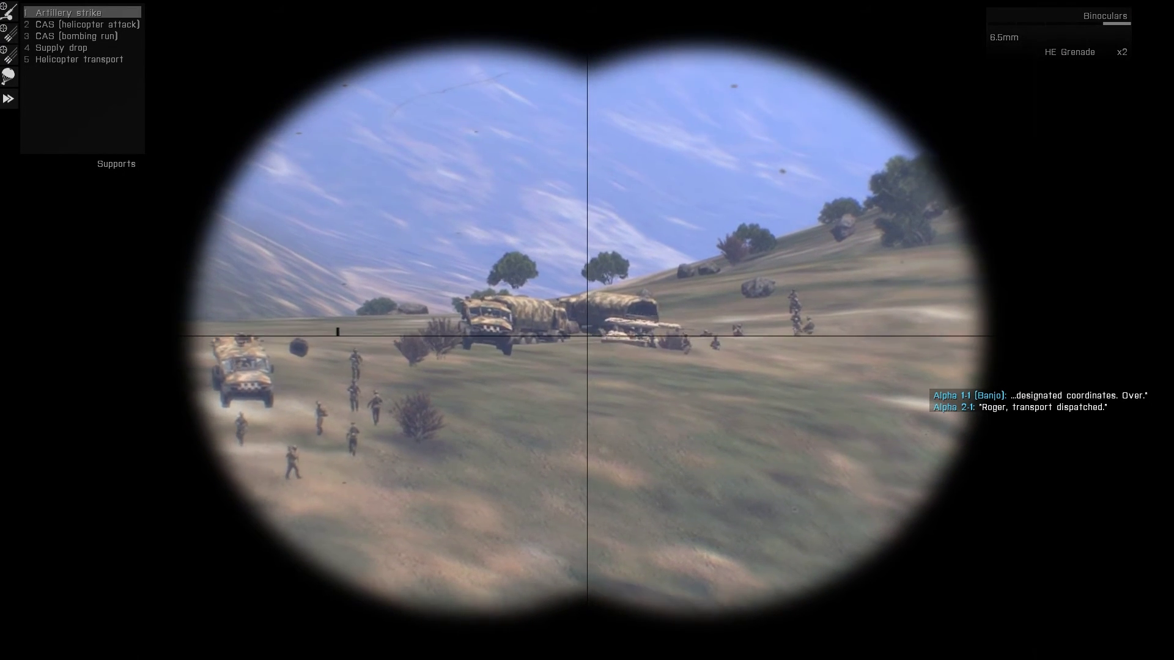
key(2)
key(1)
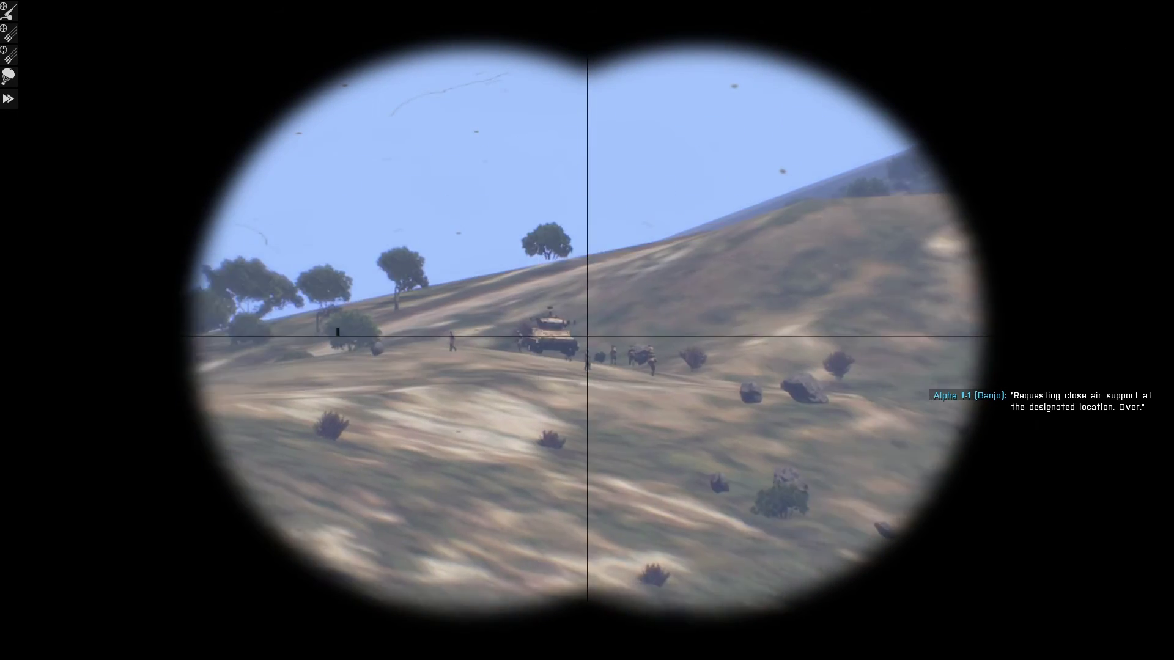
Step: Request an artillery strike from the Mk6 Mortar with HE Mortar Shells at the enemy position on the hillside, and put the binoculars away
key(8)
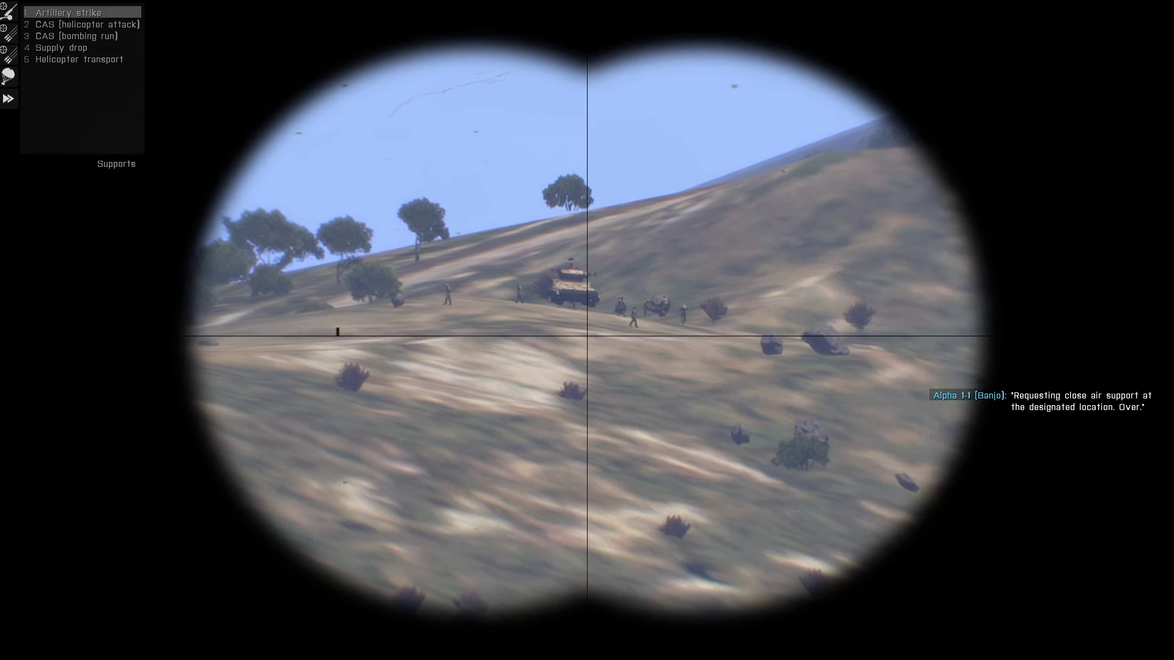
key(1)
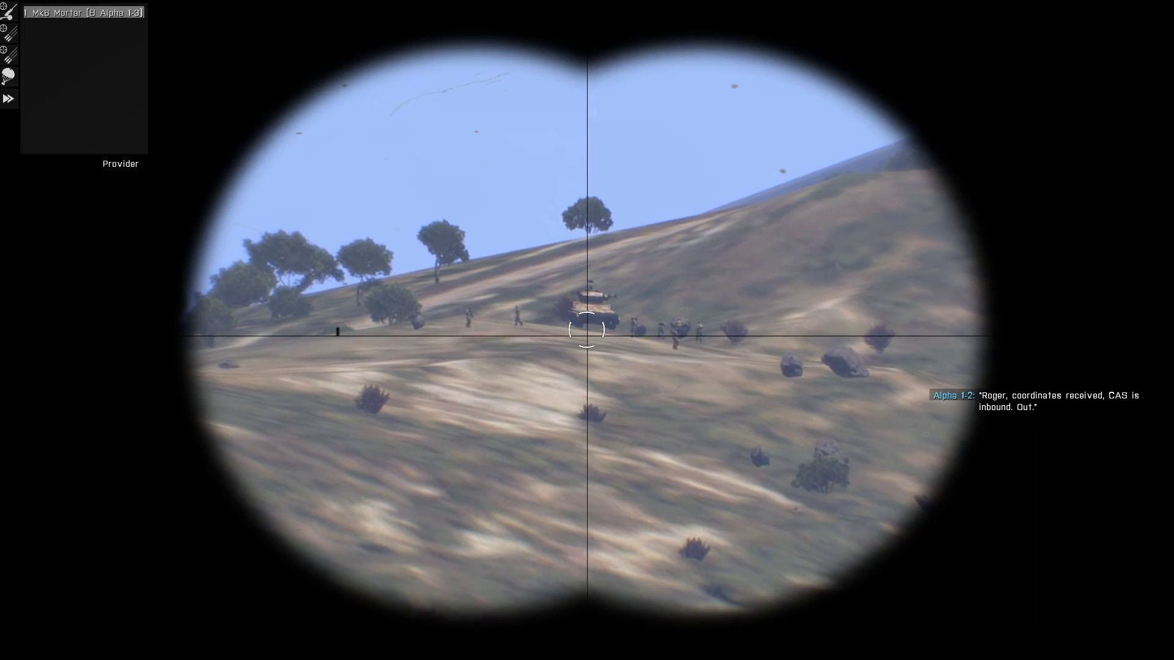
key(1)
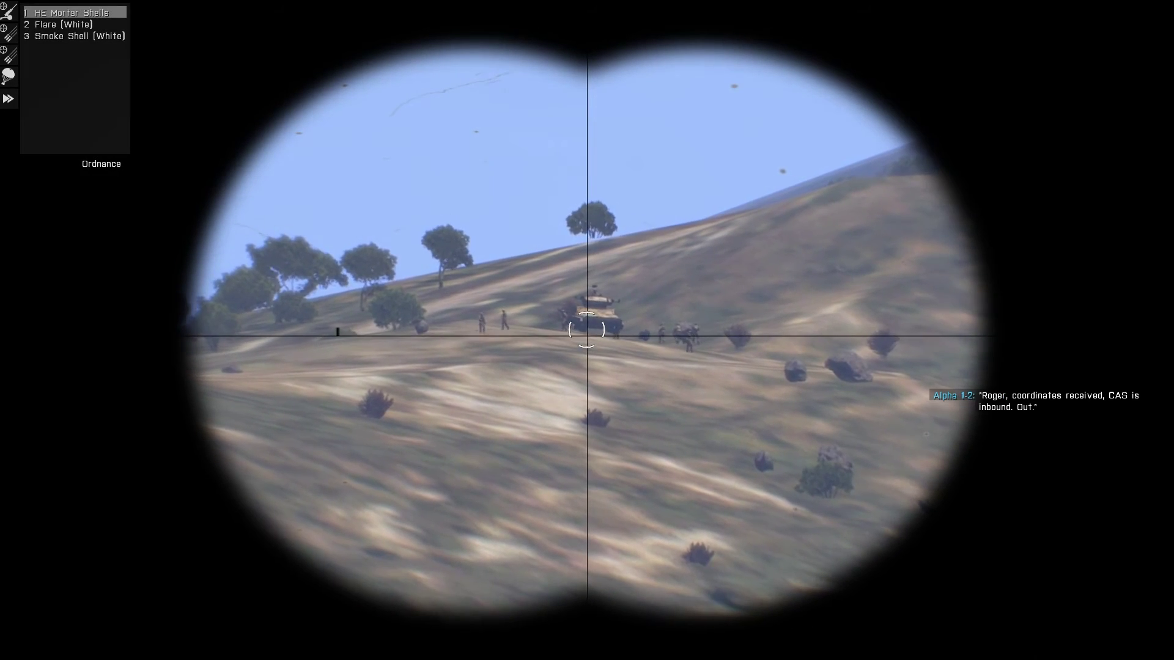
key(1)
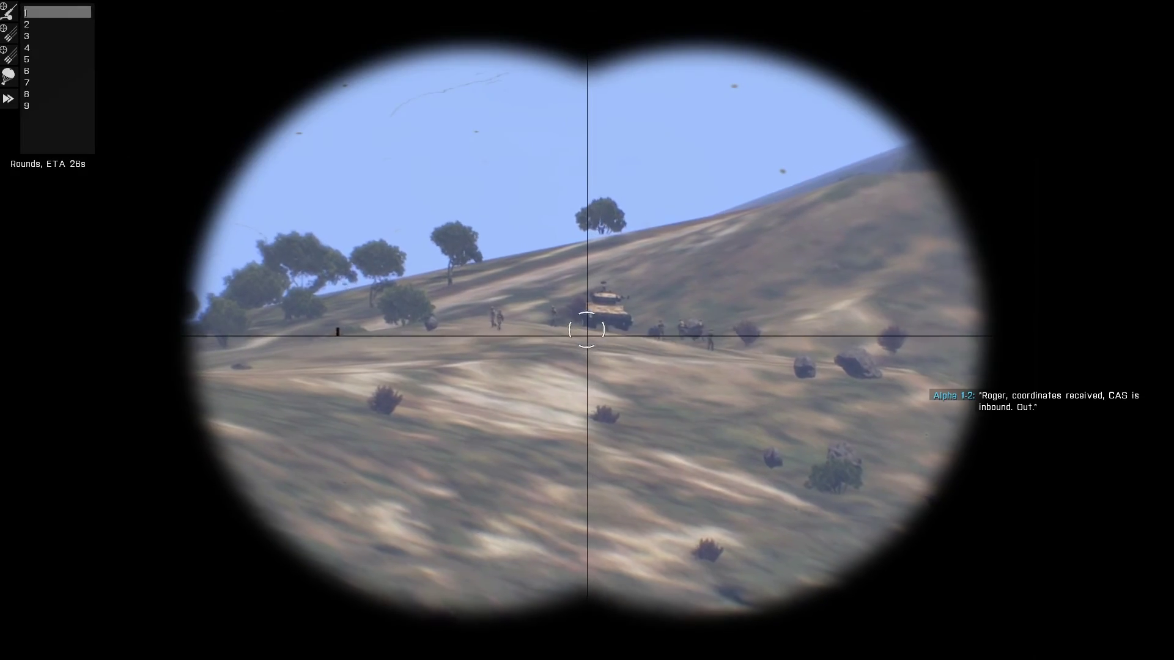
key(b)
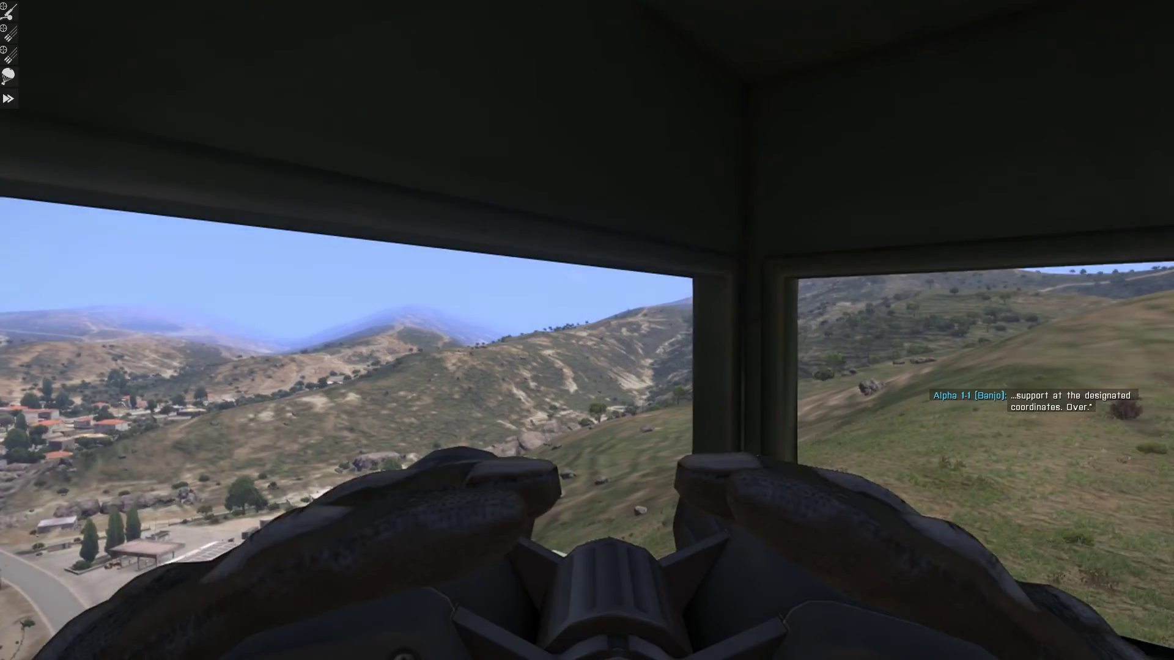
key(b)
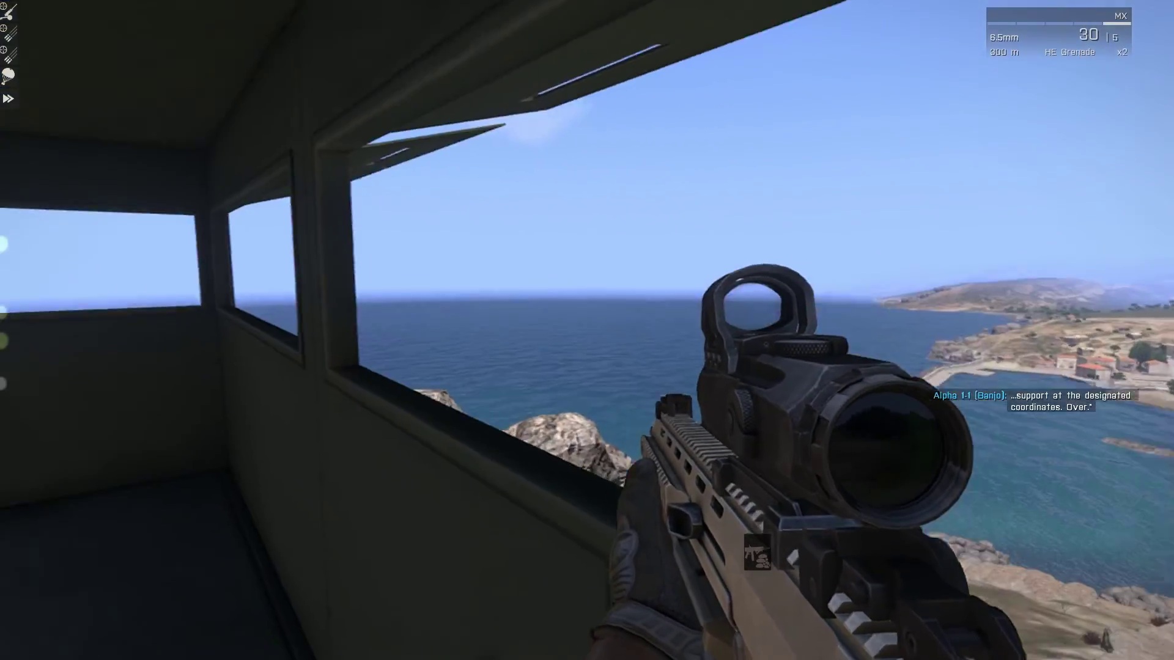